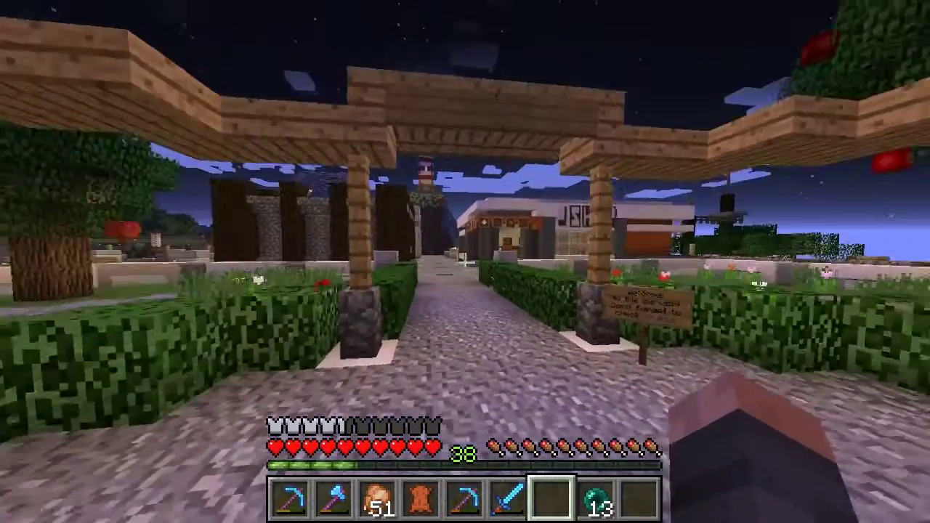
Walk from the garden gate along the cobblestone path into the open hall with the patterned dark floor.
key(w)
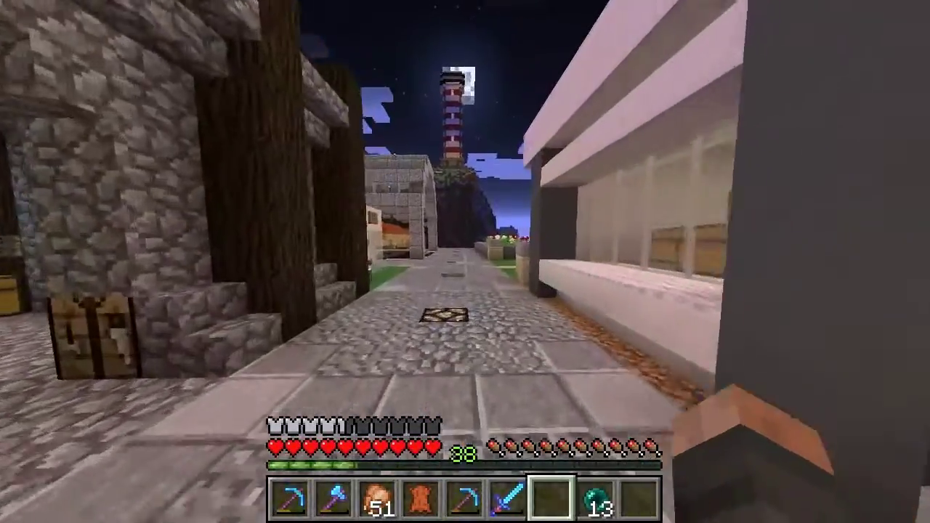
key(w)
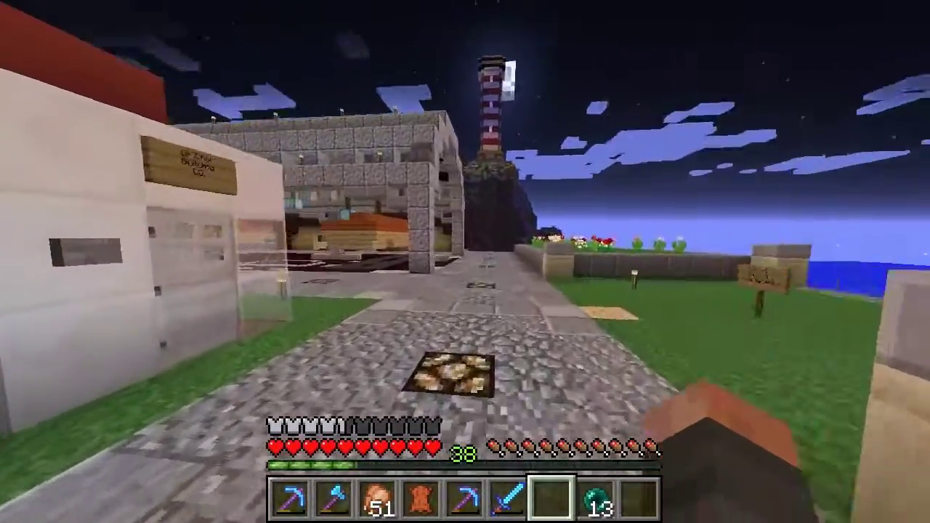
key(w)
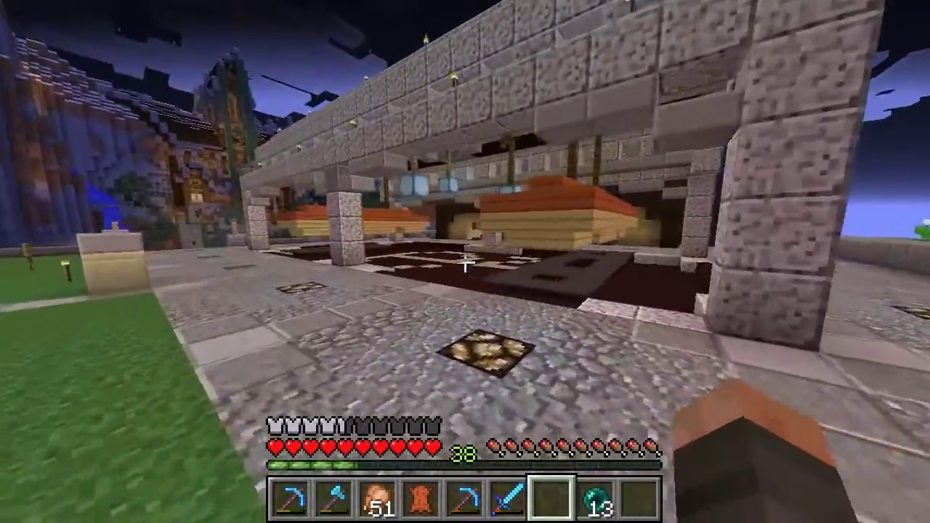
key(w)
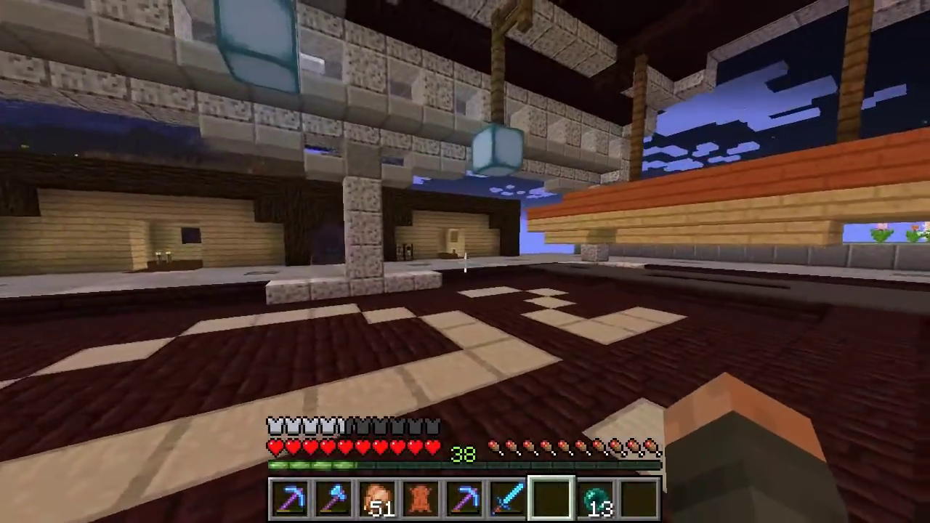
key(w)
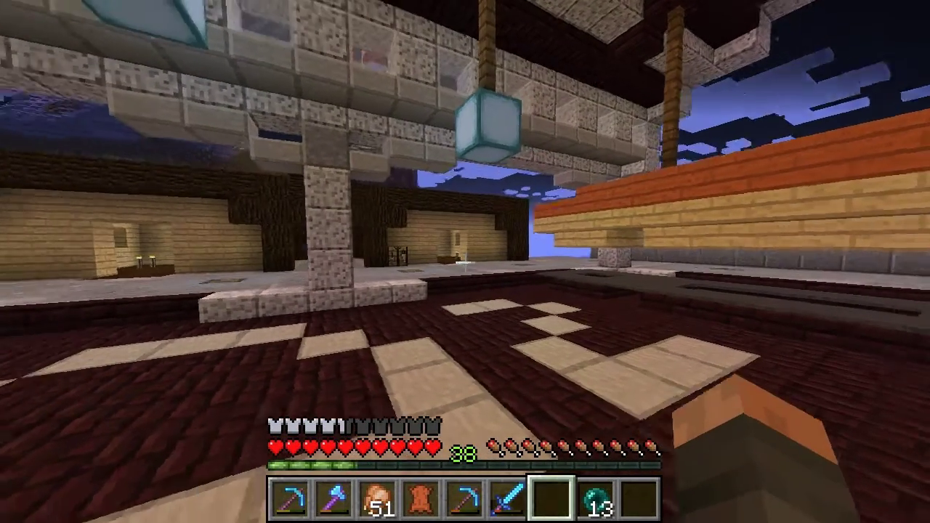
key(a)
key(w)
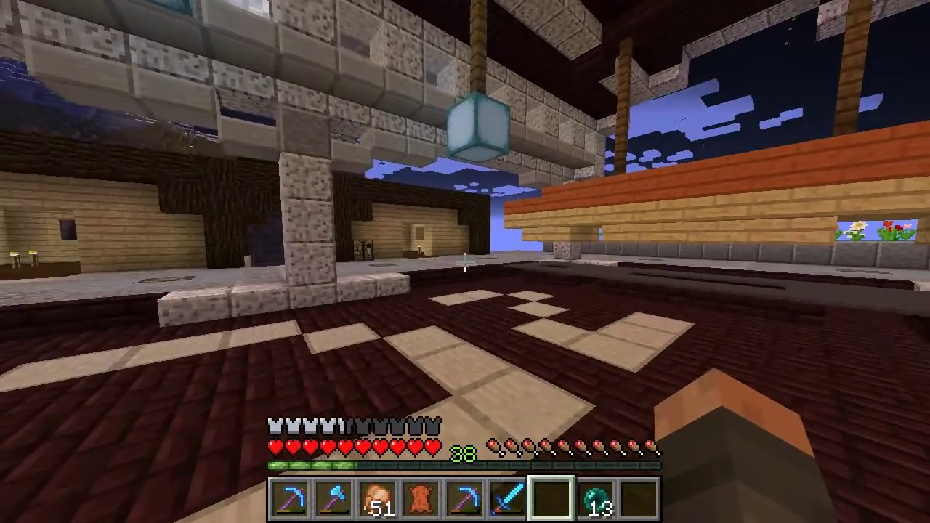
key(d)
key(w)
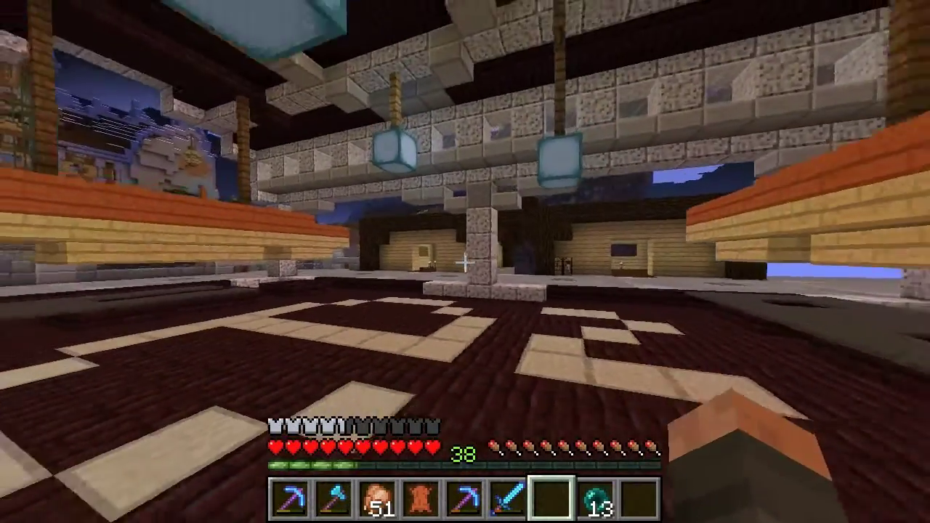
key(w)
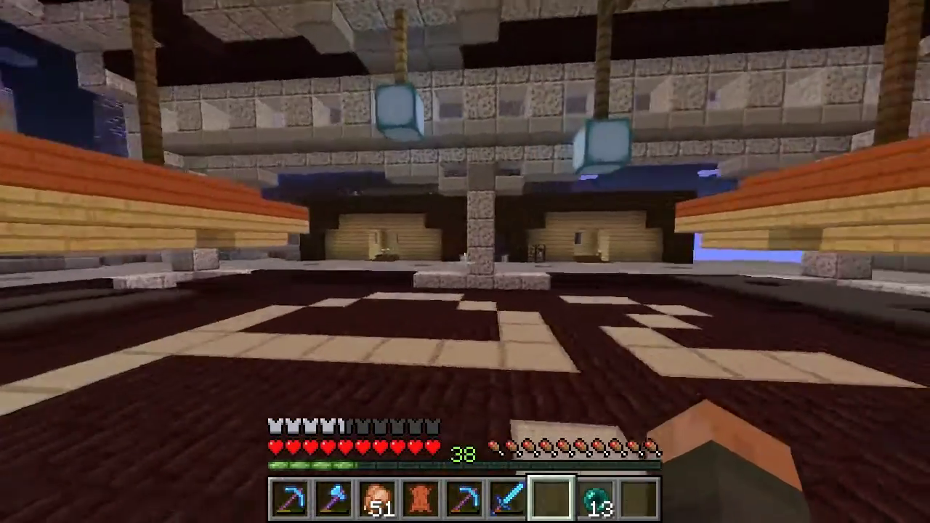
key(w)
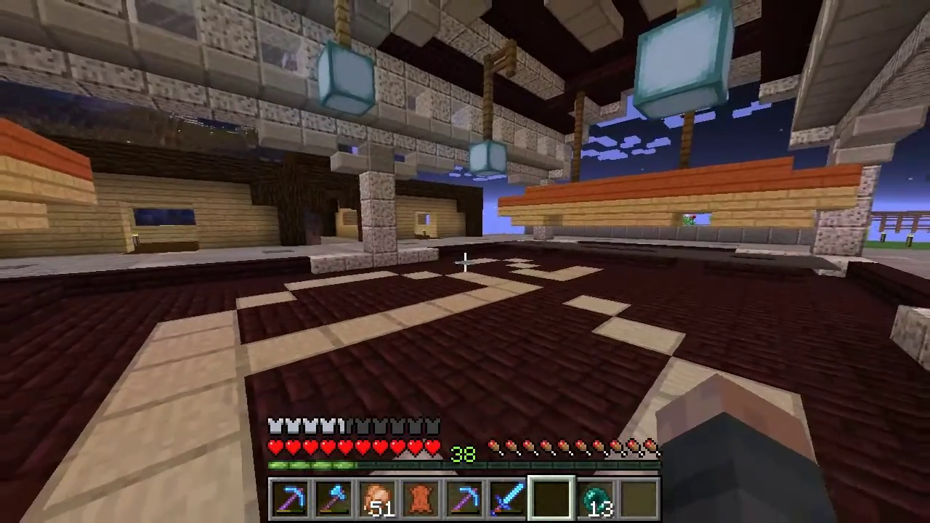
key(w)
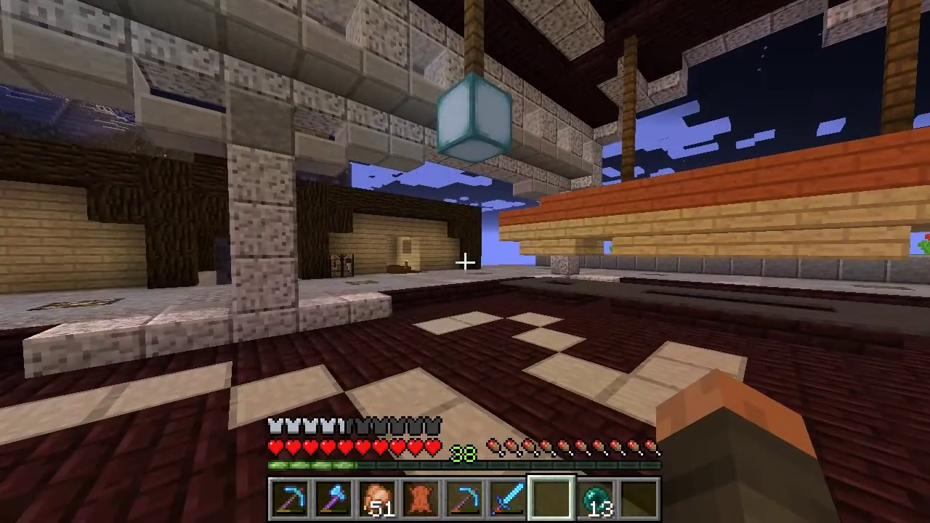
Spawn ten MythicMobs nz mobs in the hall with the command /mm m spawn nz 10.
key(slash)
text(mm m spawn nz 10)
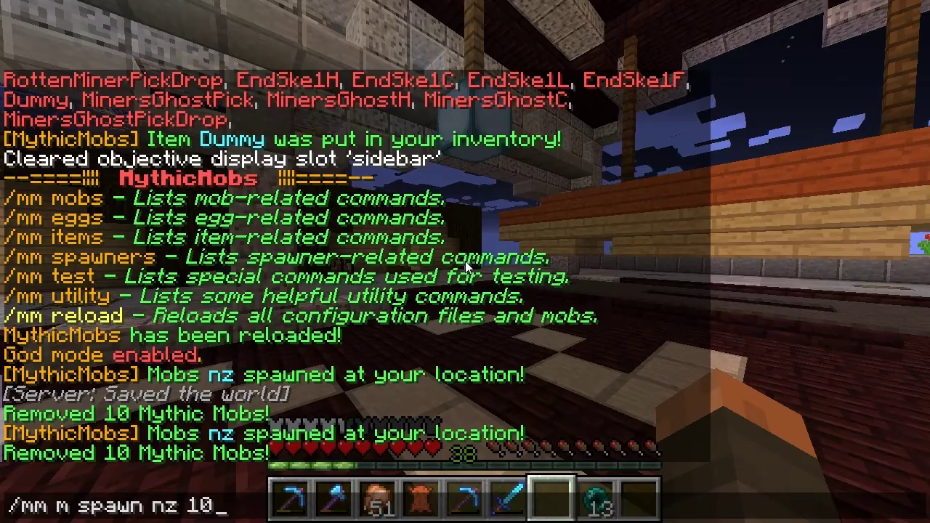
key(Return)
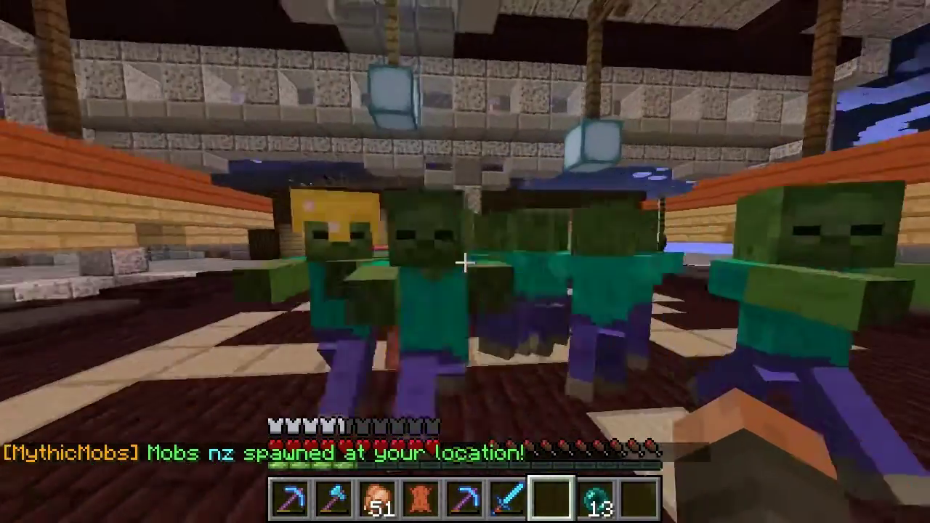
Back away around the hall while facing the spawned zombies to examine which armor and weapons they carry.
key(s)
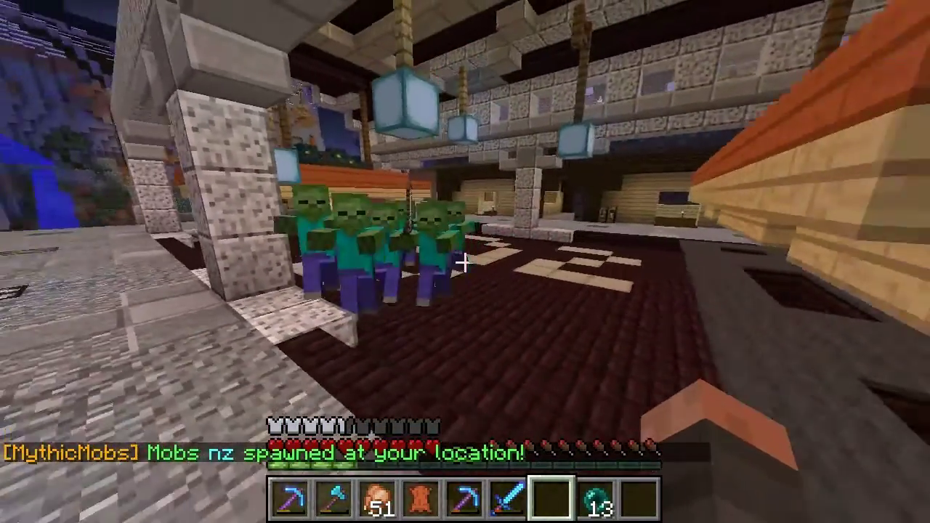
key(s)
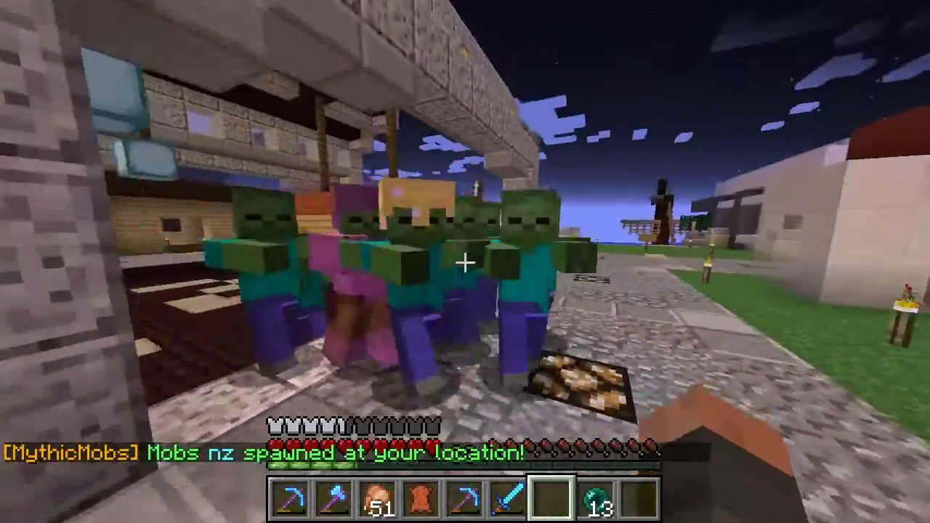
key(s)
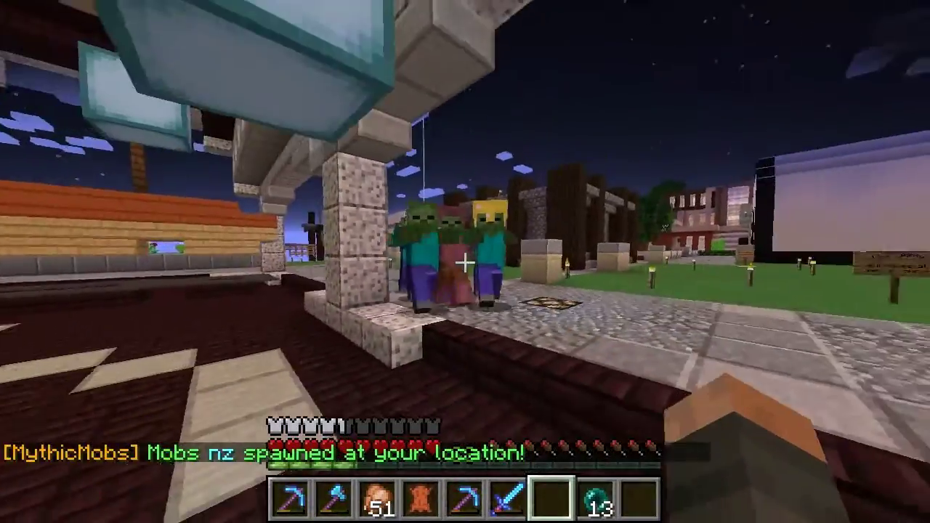
key(s)
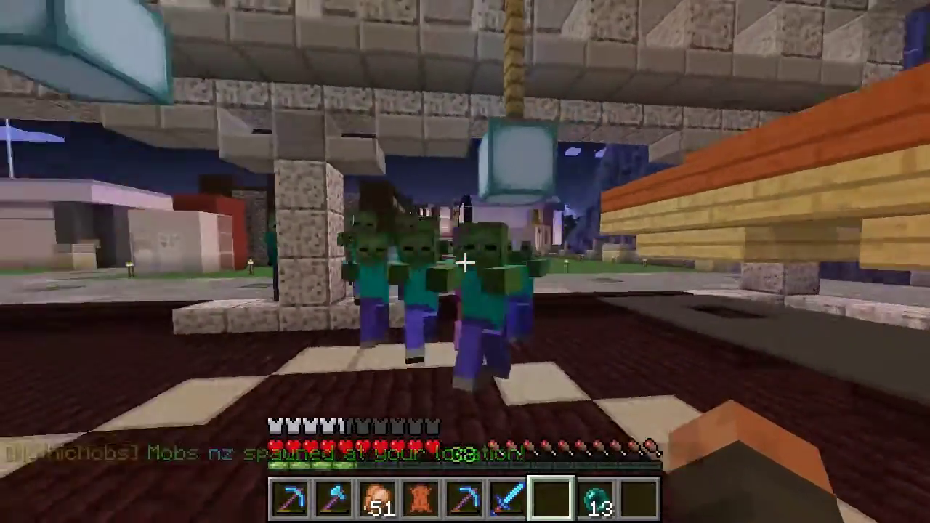
key(s)
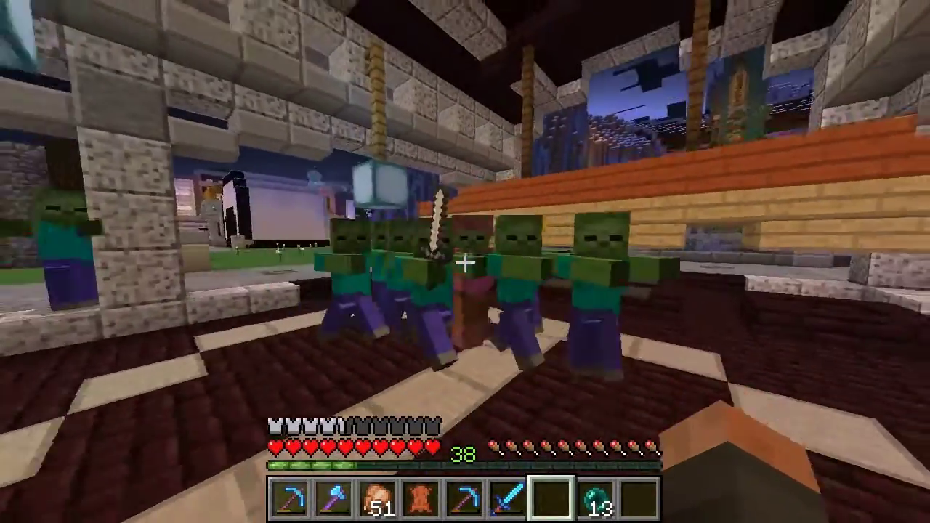
key(s)
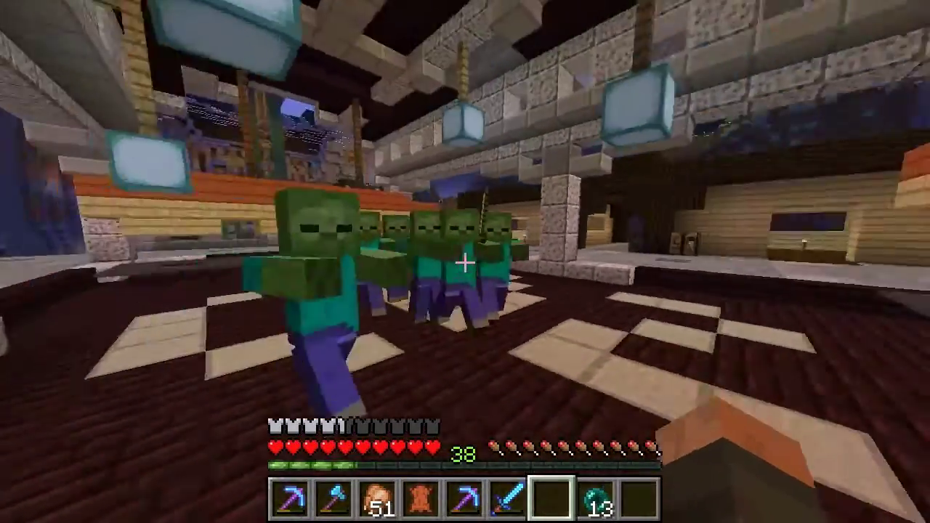
key(s)
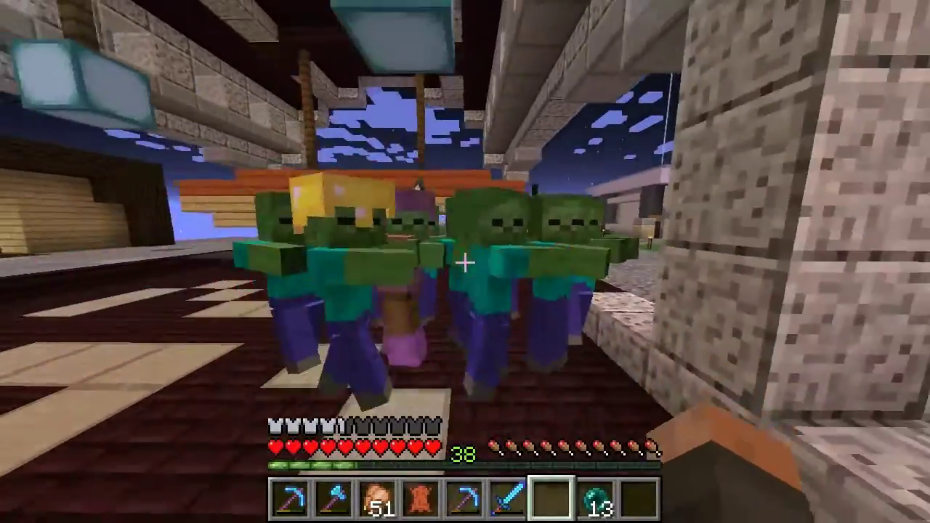
key(s)
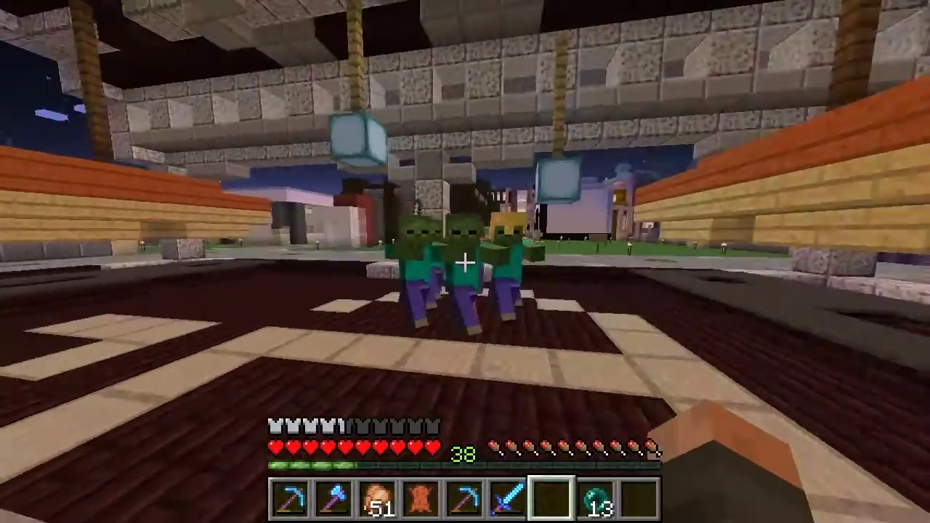
key(s)
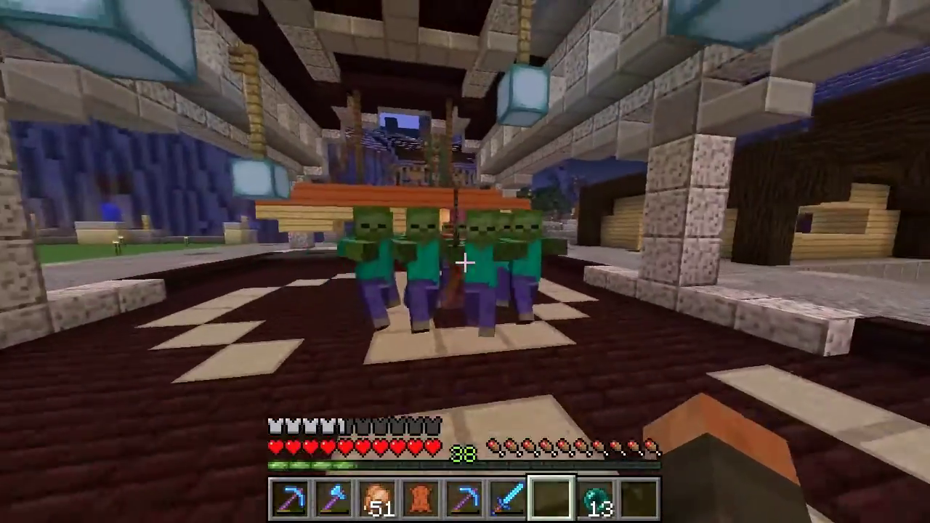
key(s)
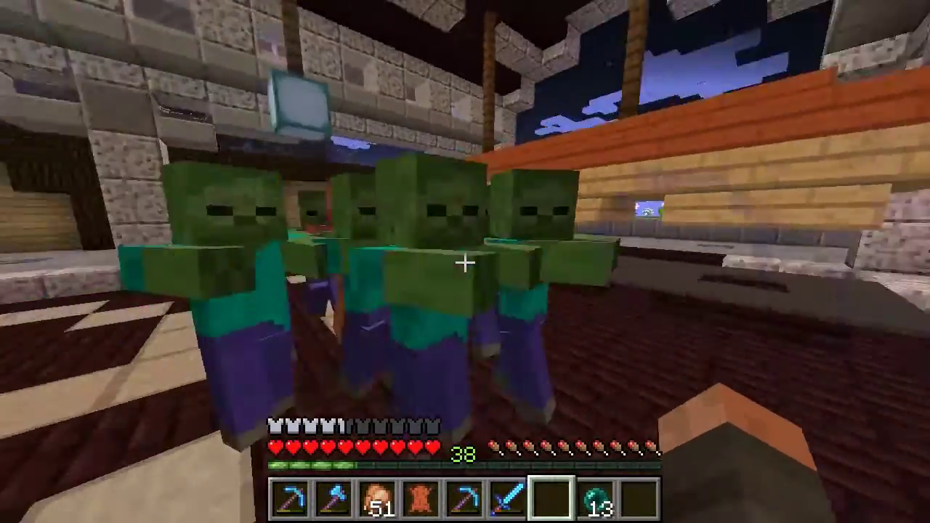
key(s)
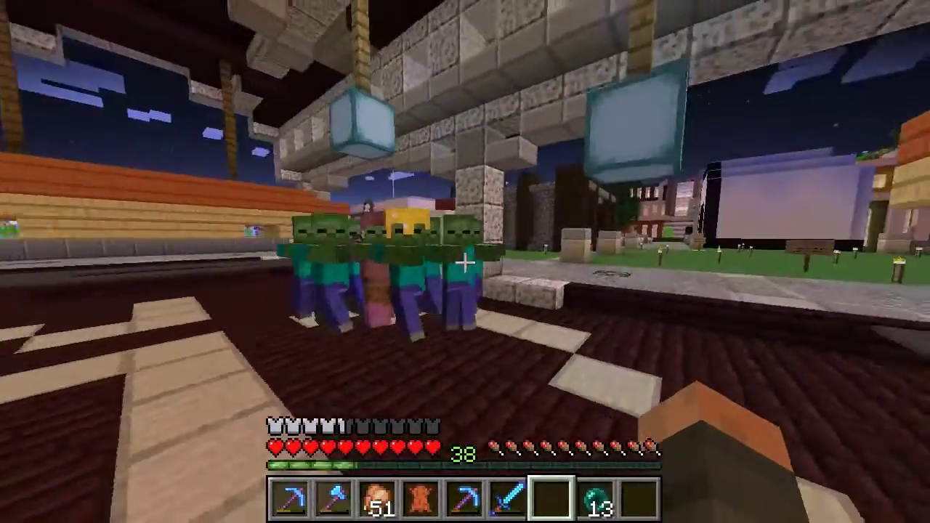
key(s)
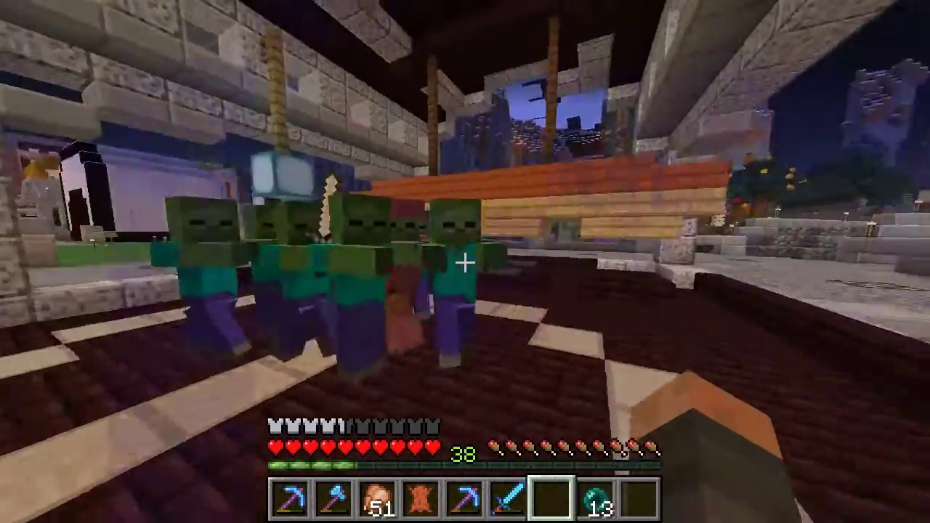
key(s)
key(a)
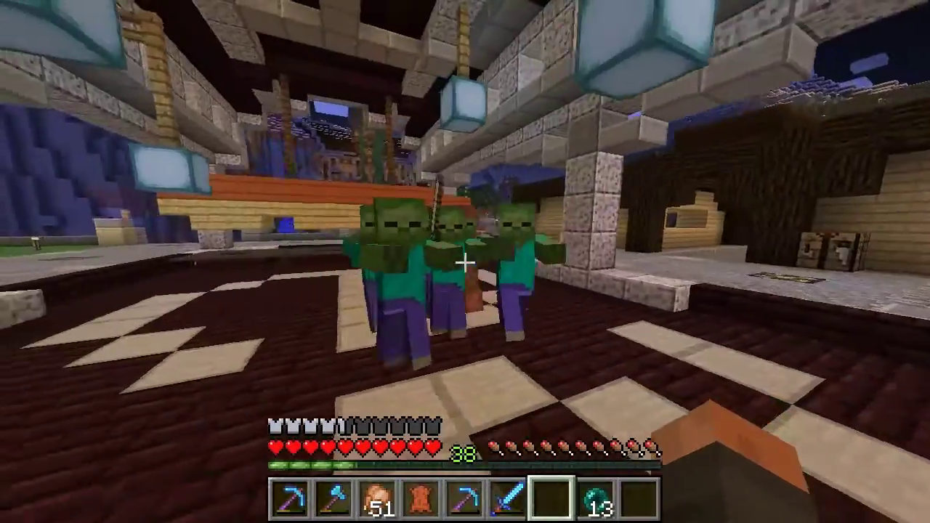
key(s)
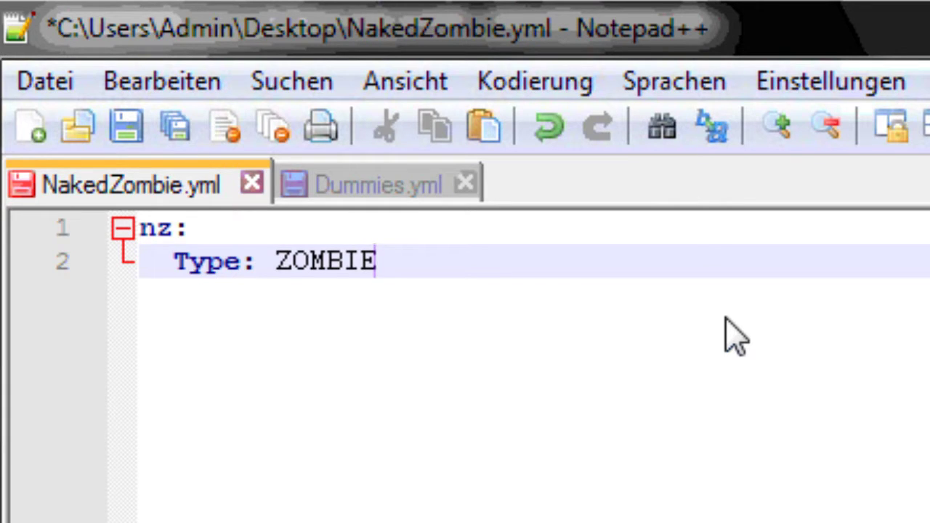
In Notepad++, define an item named Dummy with Id: 0 in Dummies.yml.
click(414, 198)
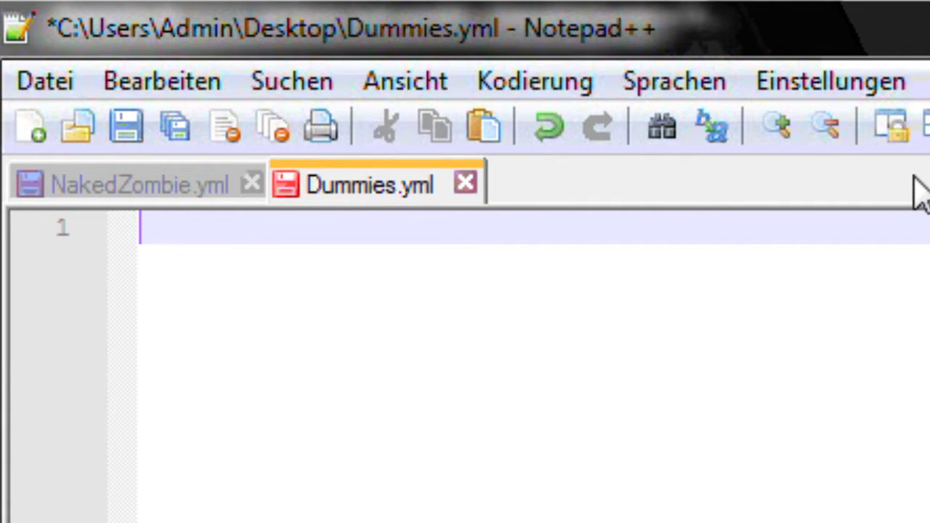
text(Dummy)
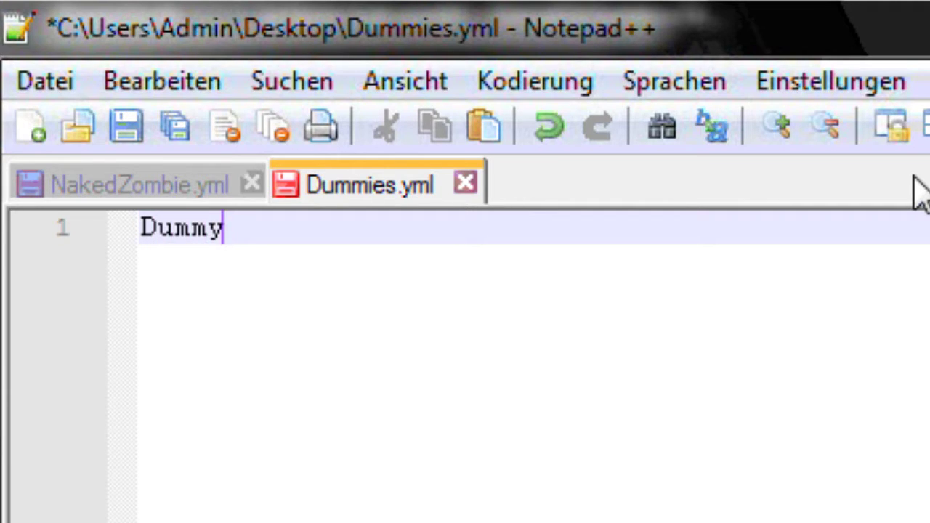
text(:)
key(Return)
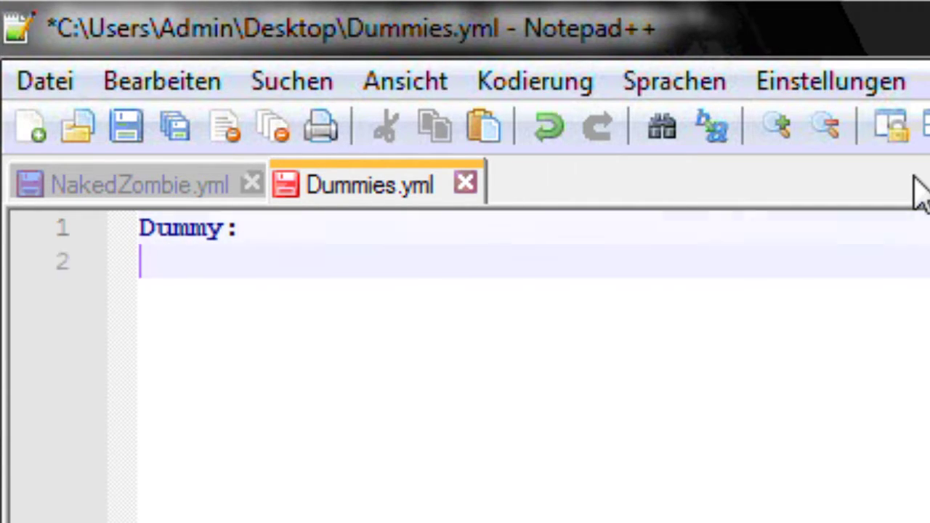
text(Id: 0)
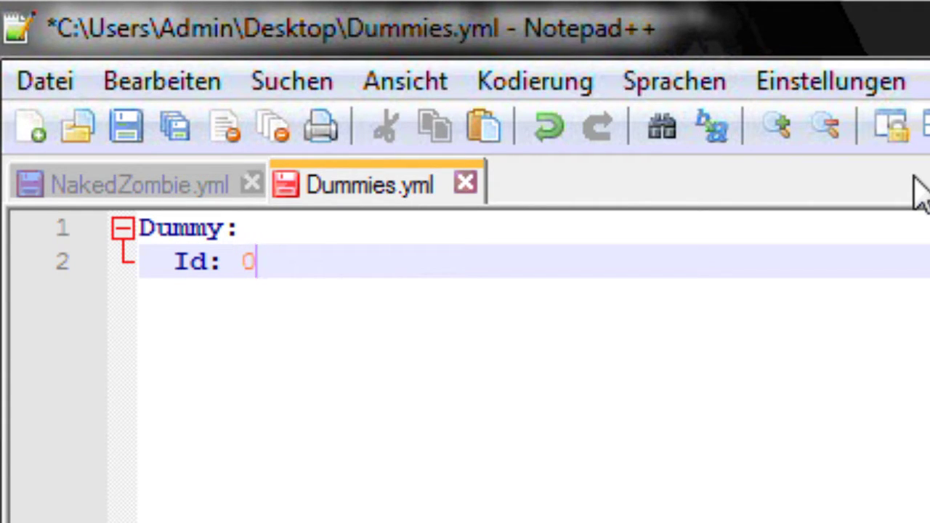
In NakedZombie.yml, add an Equipment: section to the nz mob below its Type, with the first entry - Dummy:4.
click(208, 196)
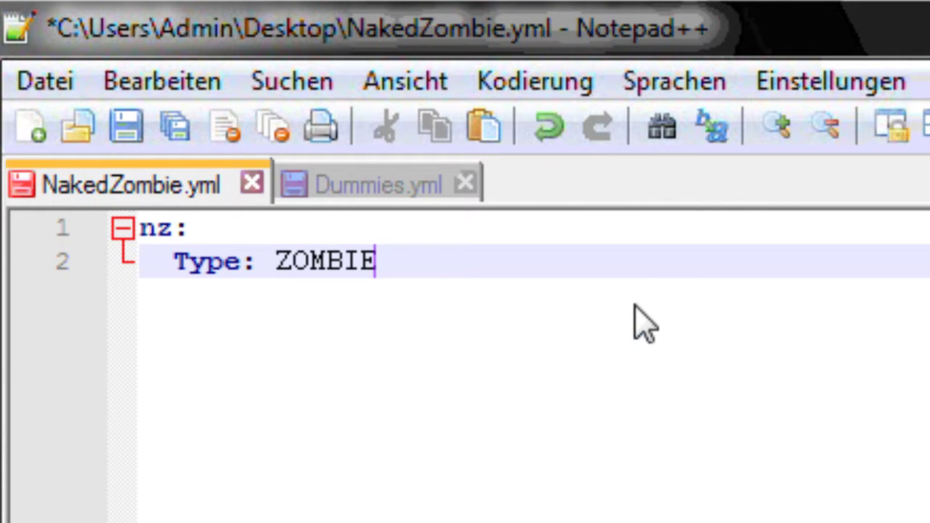
key(Return)
text(E)
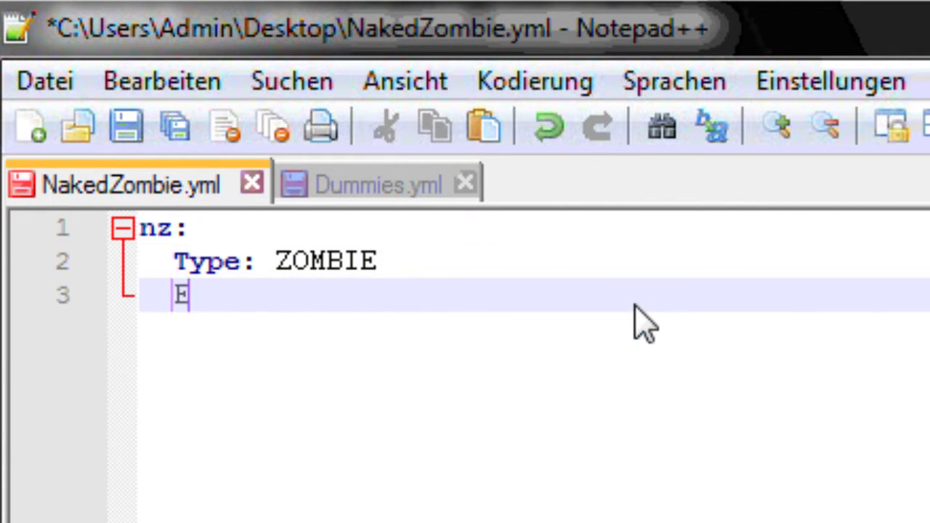
text(quipment:)
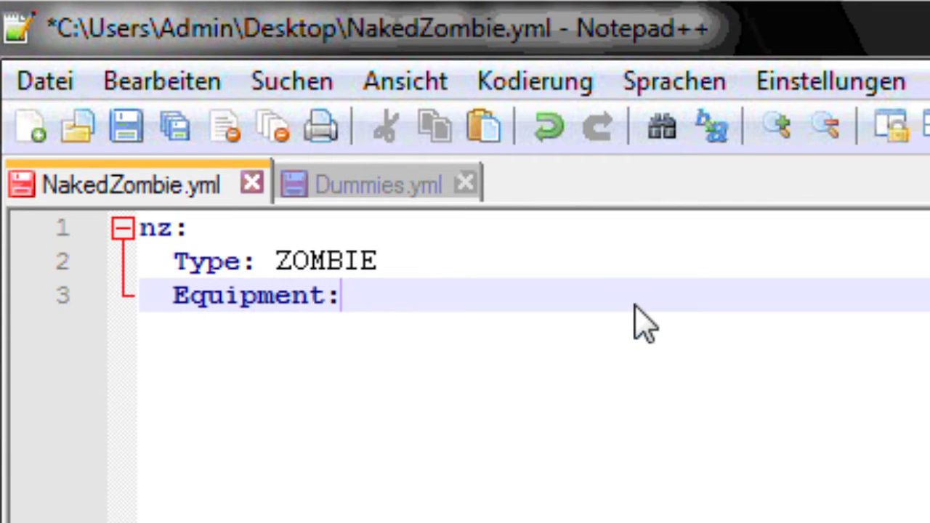
key(Return)
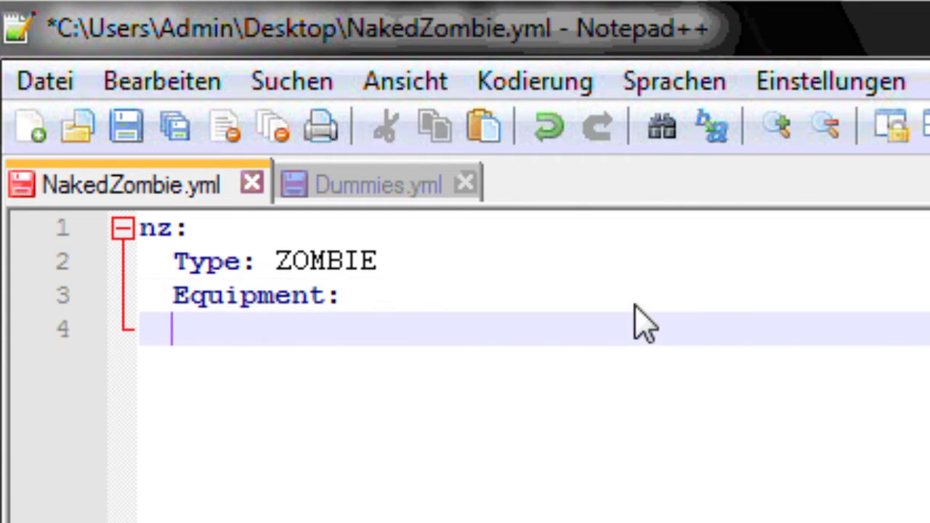
text(- Dummy)
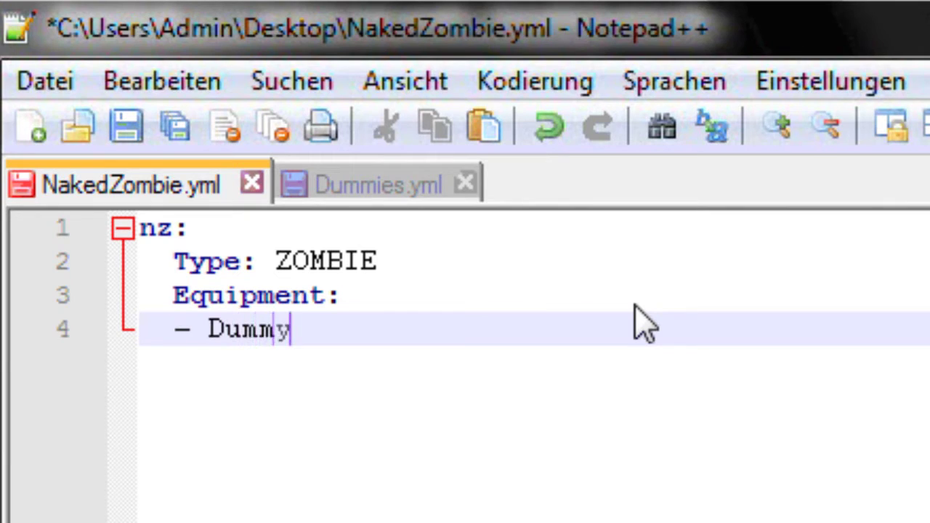
text(:)
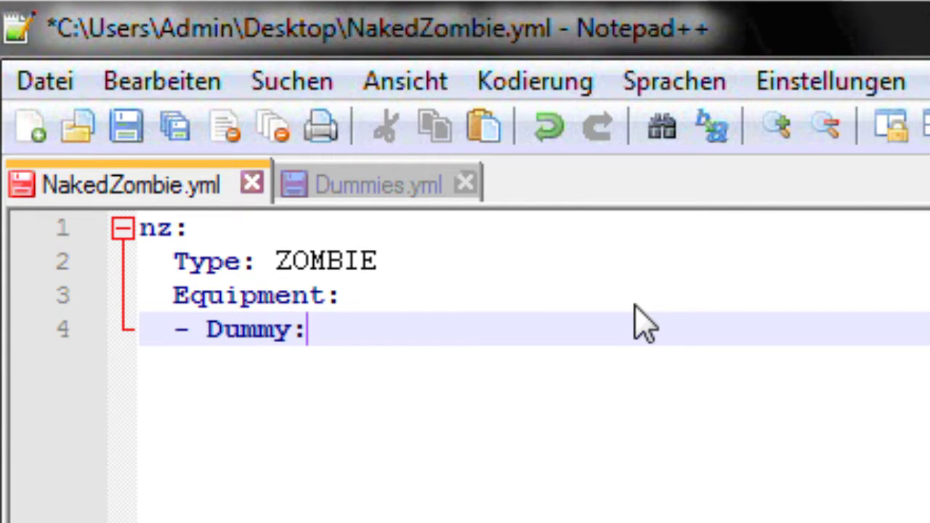
text(4)
Add the entries - Dummy:3 and - Dummy:2 to the nz mob's Equipment list.
key(Return)
text(- Dum)
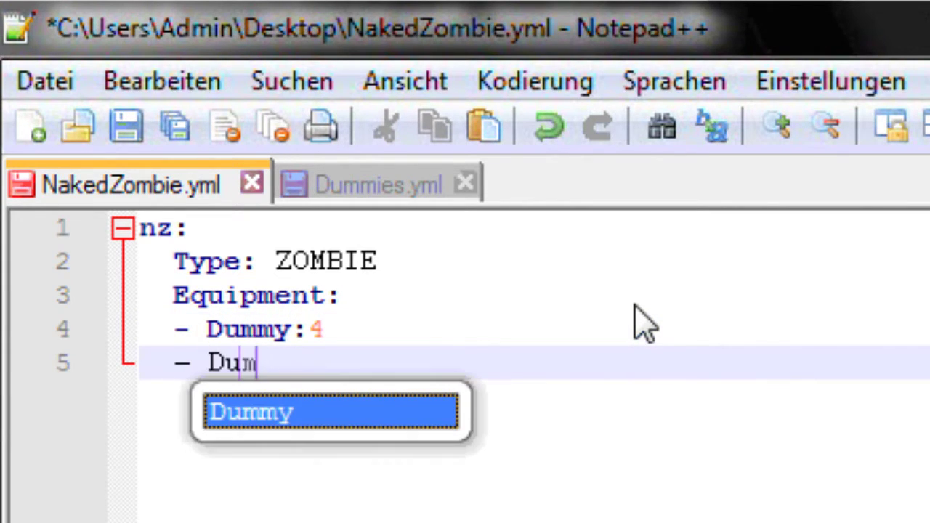
text(my:3)
key(Return)
text(-)
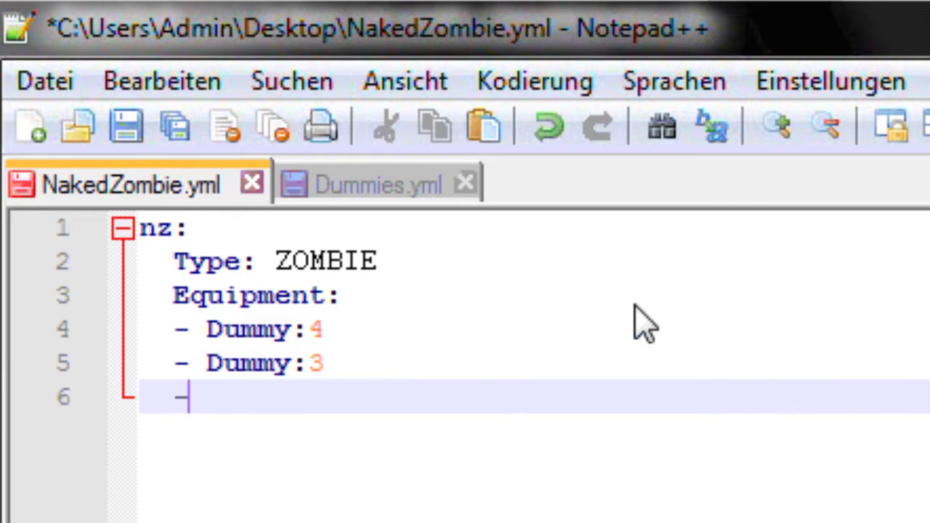
text( Dummy:2)
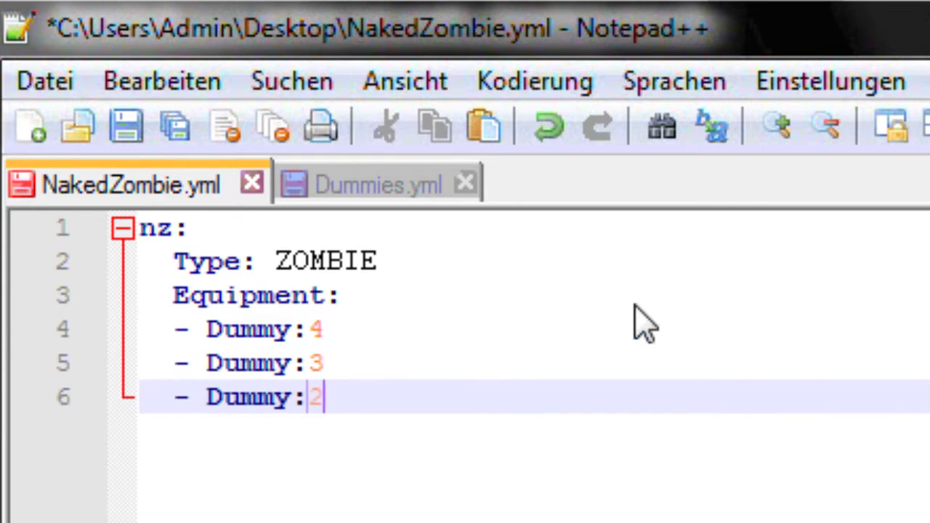
Complete the nz mob's Equipment list with the entries - Dummy:1 and - Dummy:0.
key(Return)
text(- Du)
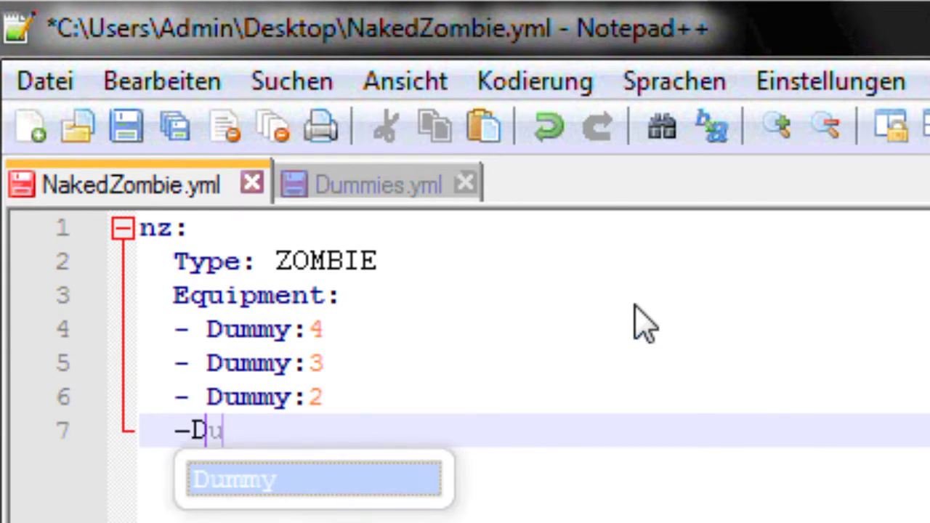
text(mmy:1)
key(Return)
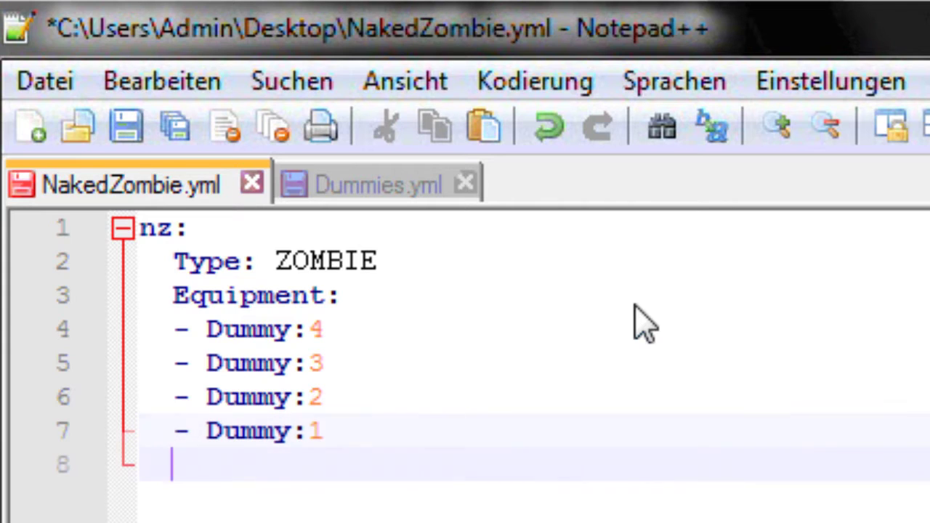
text(- Dumm)
key(BackSpace)
key(BackSpace)
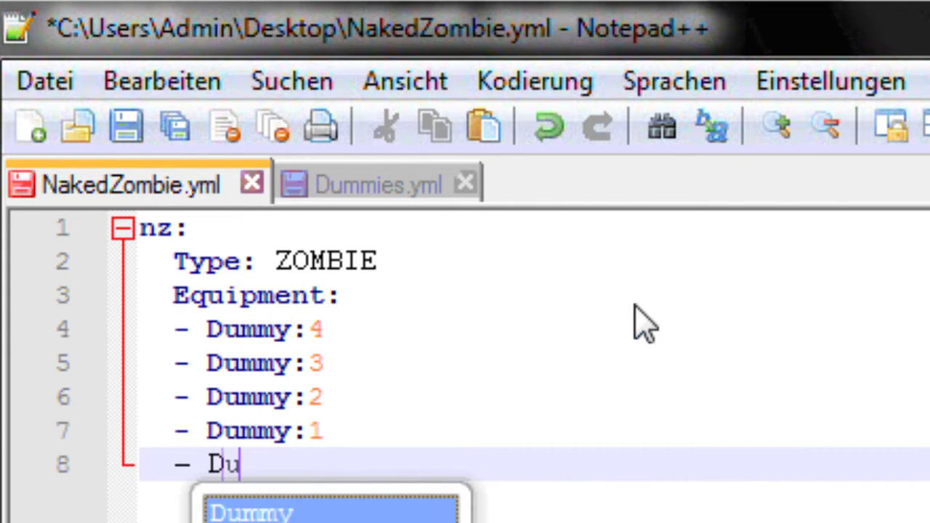
text(mmy:0)
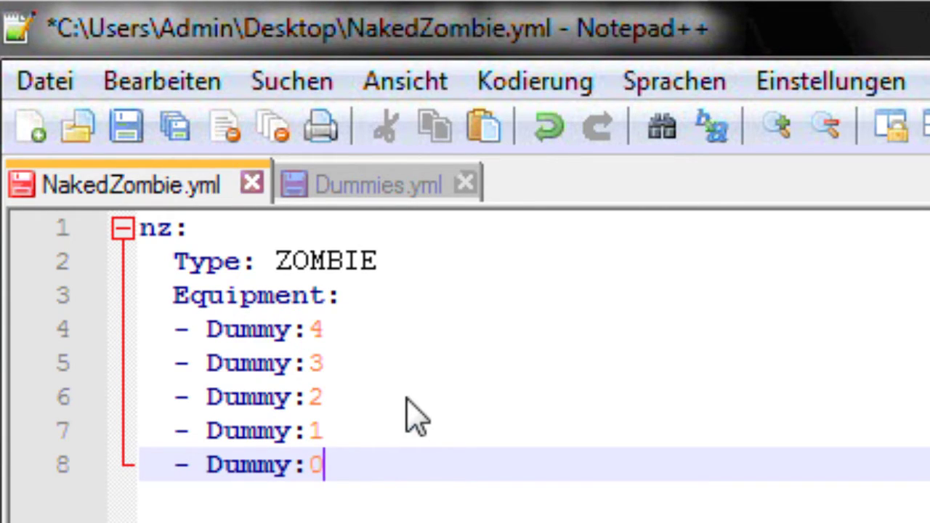
Review each Dummy slot entry from 4 to 0 in NakedZombie.yml and compare them with the Dummy definition in Dummies.yml.
click(328, 332)
click(340, 365)
click(343, 397)
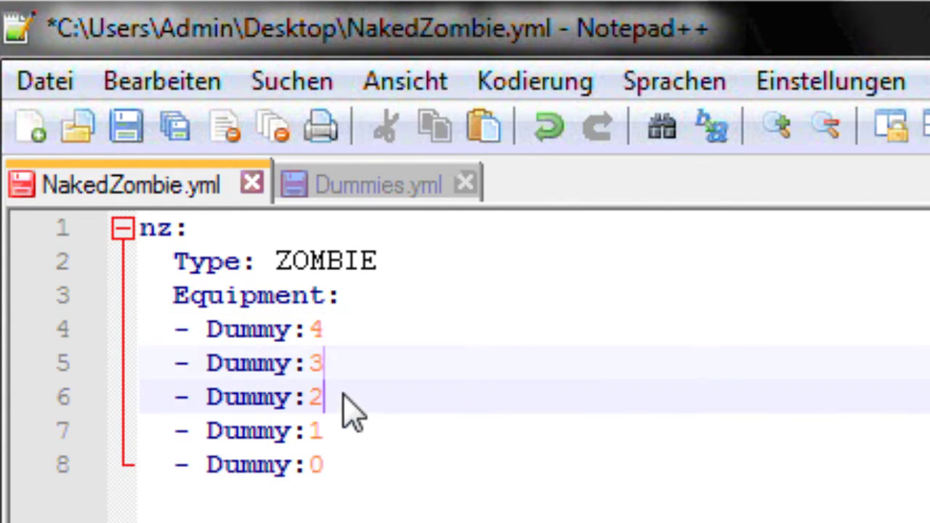
click(355, 439)
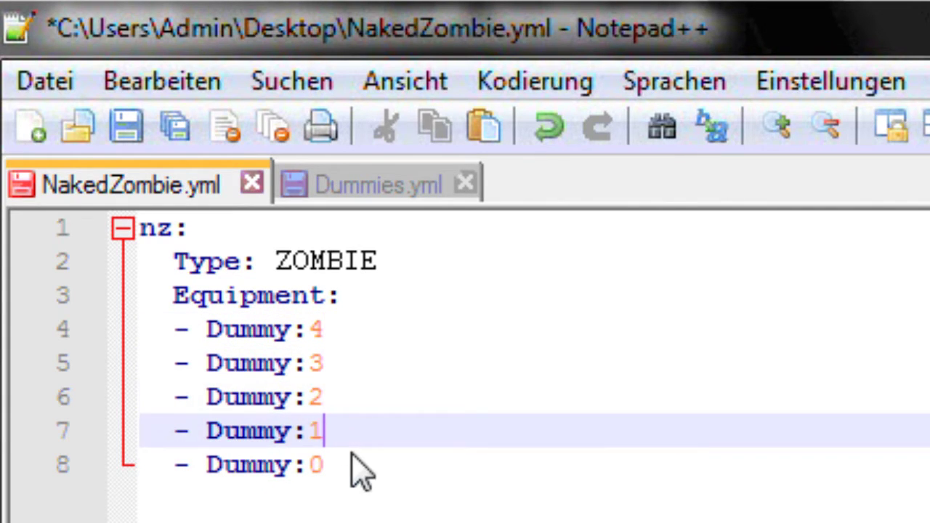
click(360, 473)
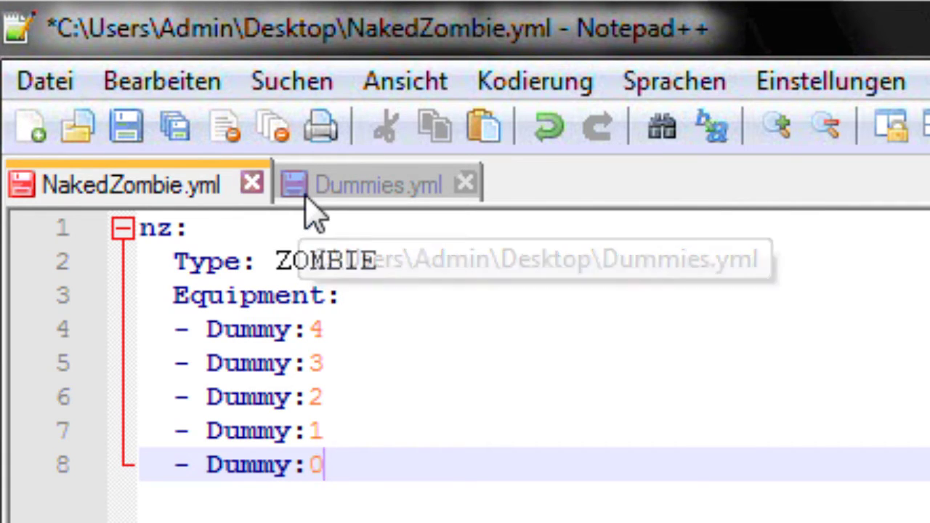
click(395, 195)
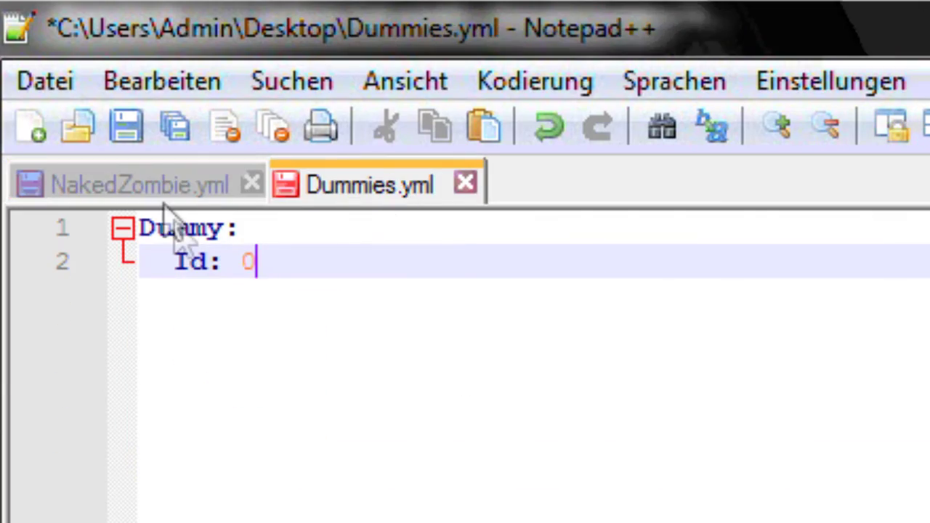
click(191, 189)
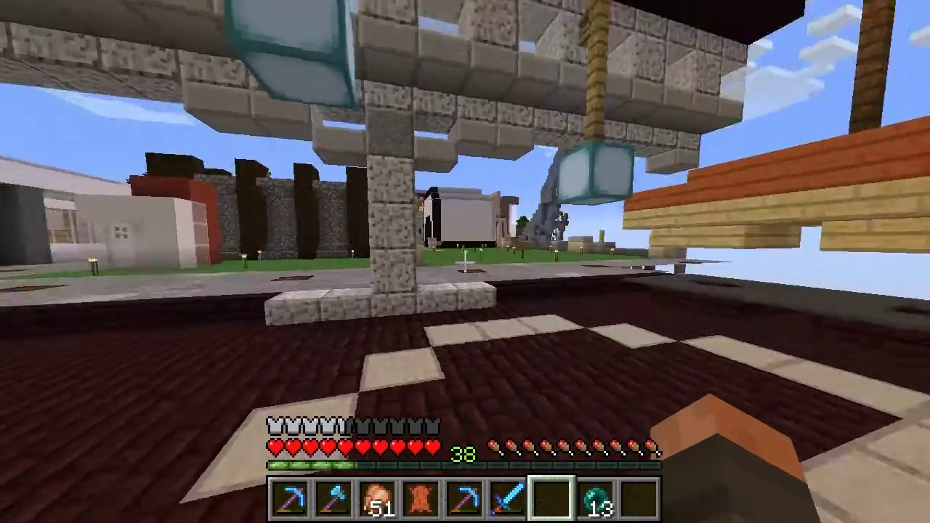
In Minecraft, spawn fifteen nz mobs in the hall with the command /mm m spawn nz 15.
text(t)
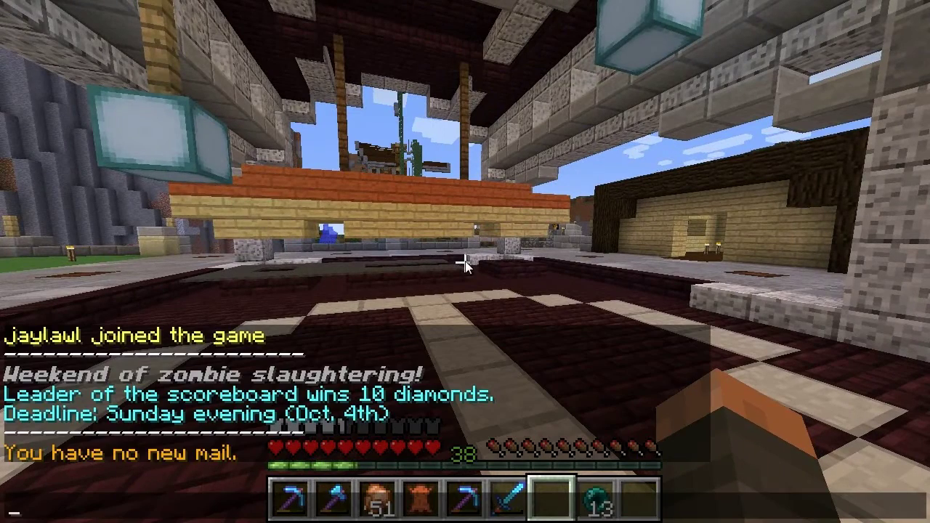
text(/mm)
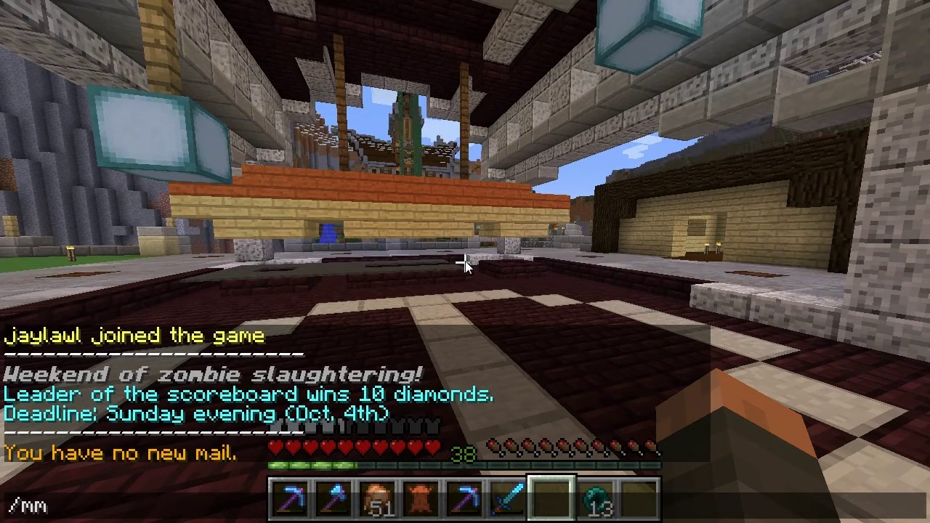
text( m spawn b)
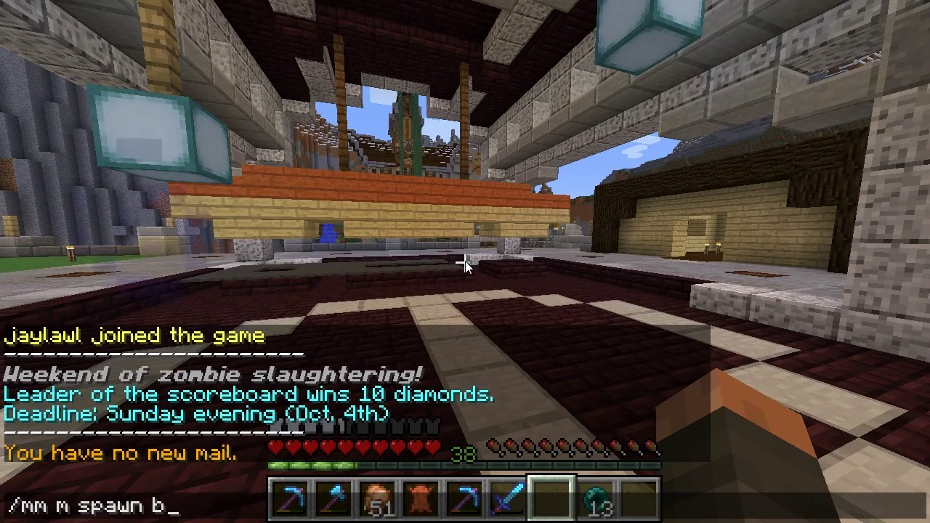
key(BackSpace)
text(nz 15)
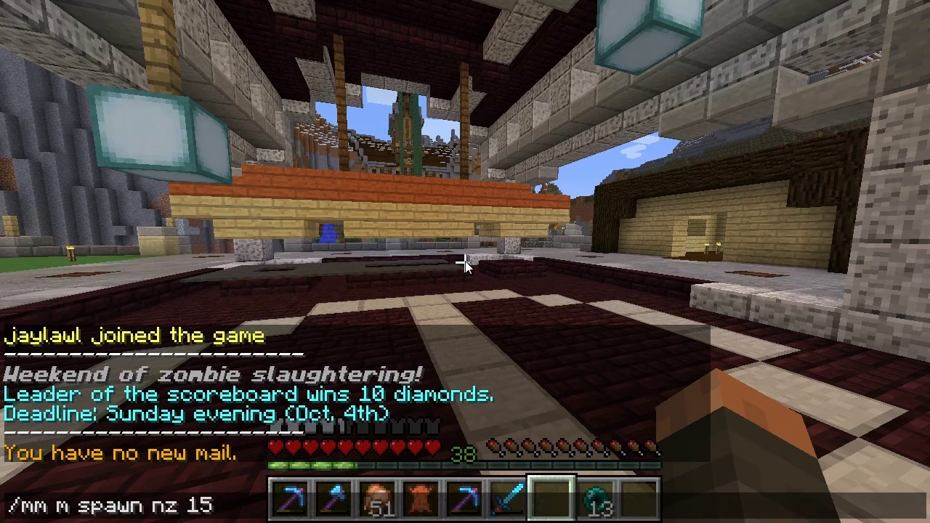
key(Return)
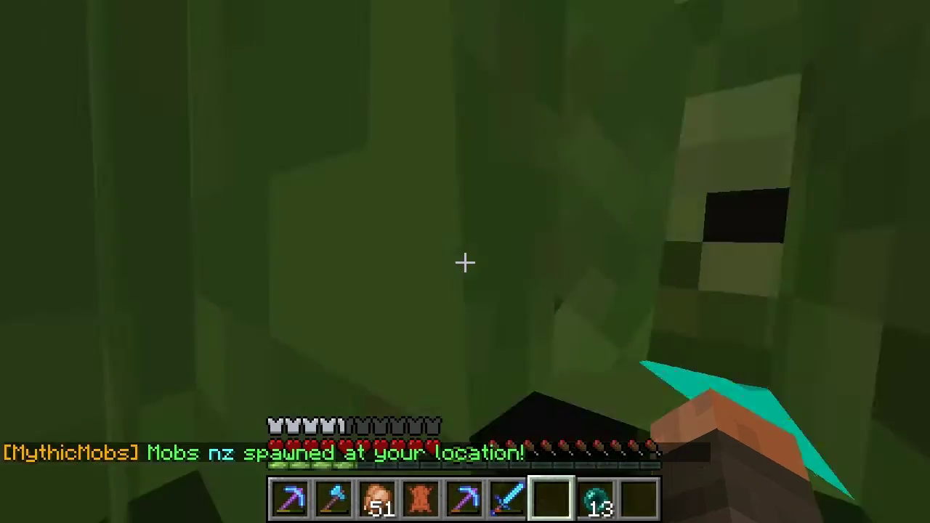
Back out of the hall onto the paving while facing the zombies to examine whether they carry armor or weapons.
key(s)
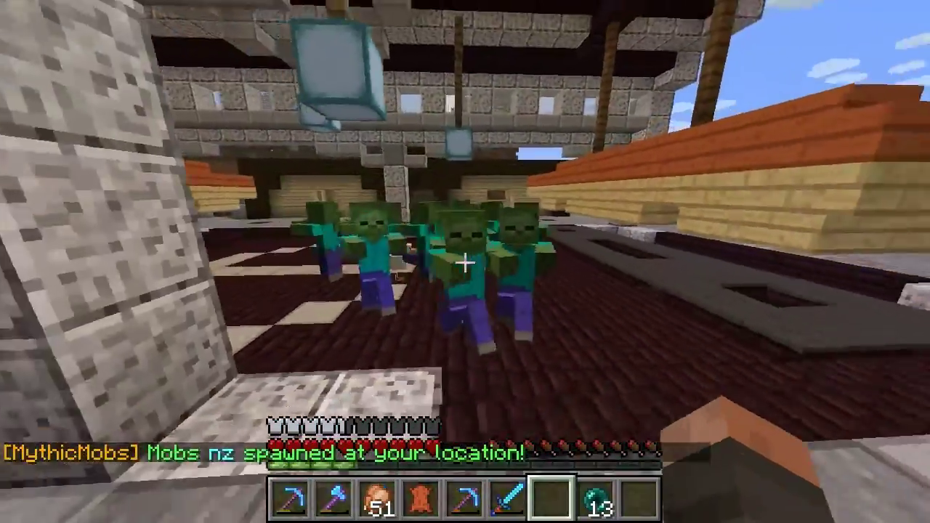
key(s)
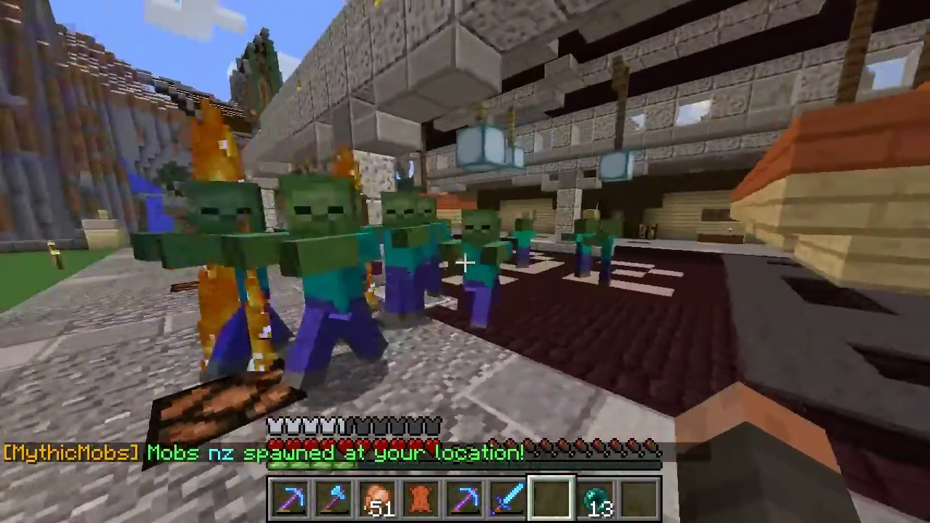
key(s)
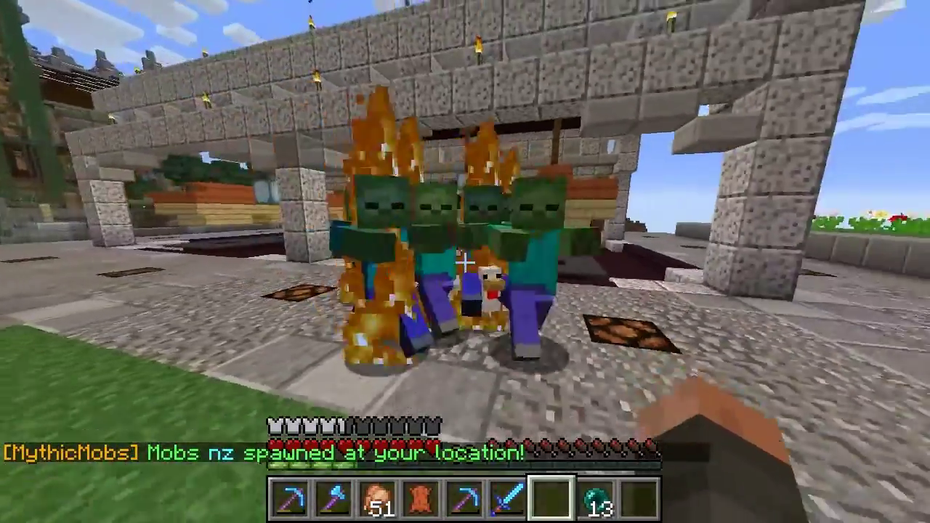
key(s)
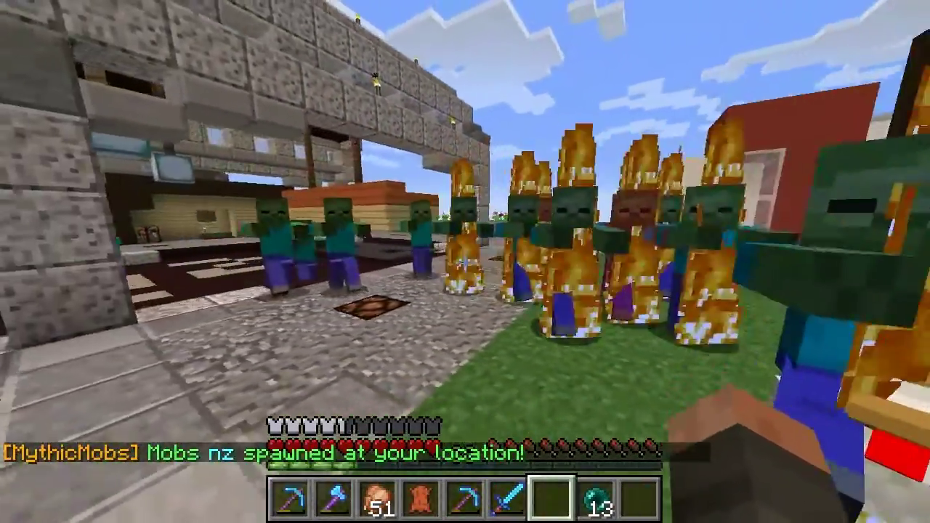
Remove all spawned MythicMobs zombies with the command /mm m killall.
key(t)
key(Up)
key(Return)
text(/mm m killall)
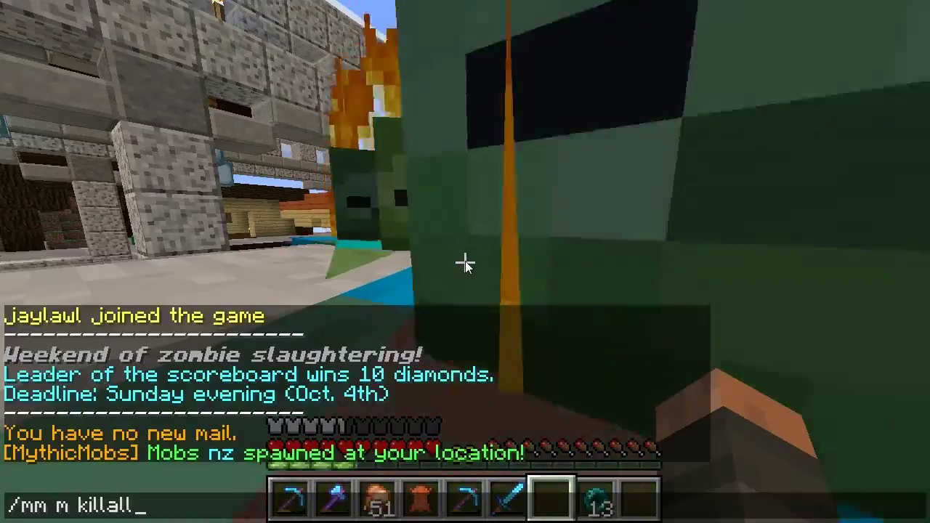
key(Return)
key(s)
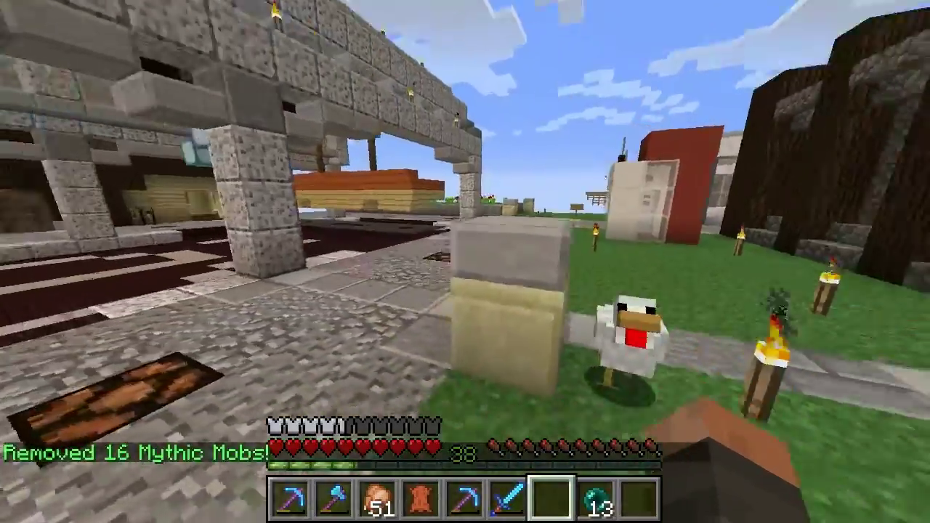
Walk back into the hall and spawn a second batch of nz mobs with /mm m spawn nz 15.
key(w)
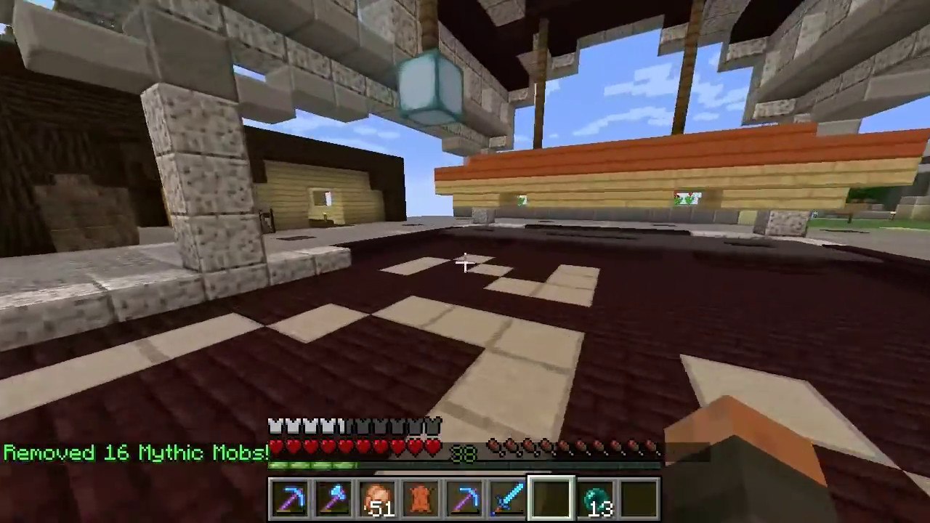
key(t)
key(Up)
key(Return)
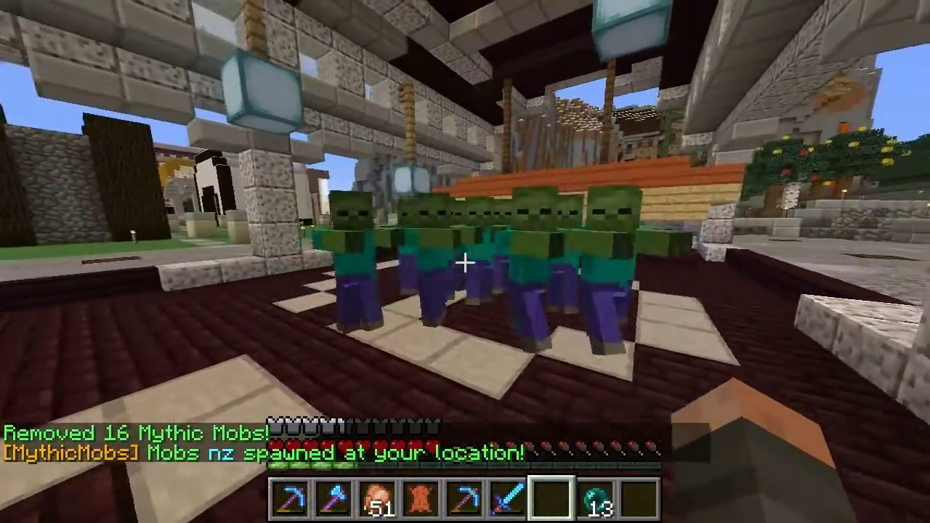
Clear the second batch with /mm m killall and spawn a fresh batch of zombies with /mm m spawn nz 15.
key(t)
key(Up)
key(Up)
key(Return)
key(t)
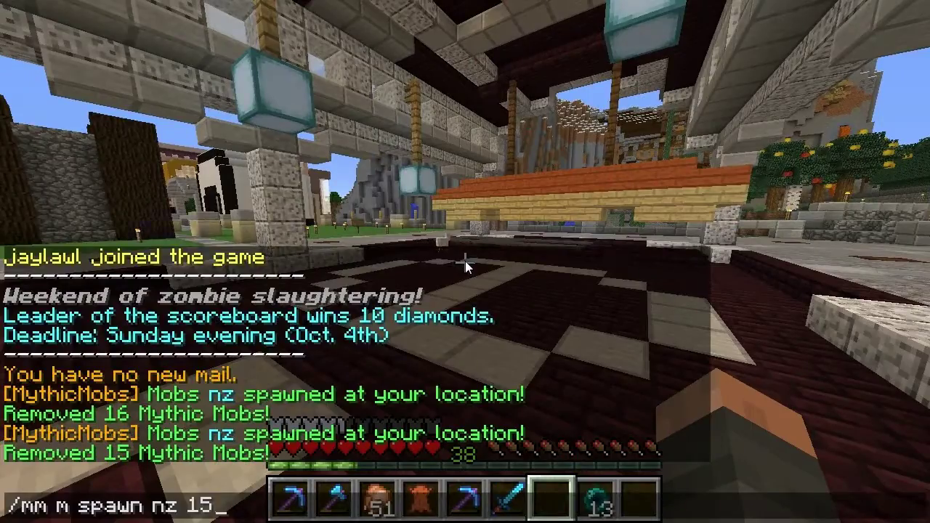
key(Return)
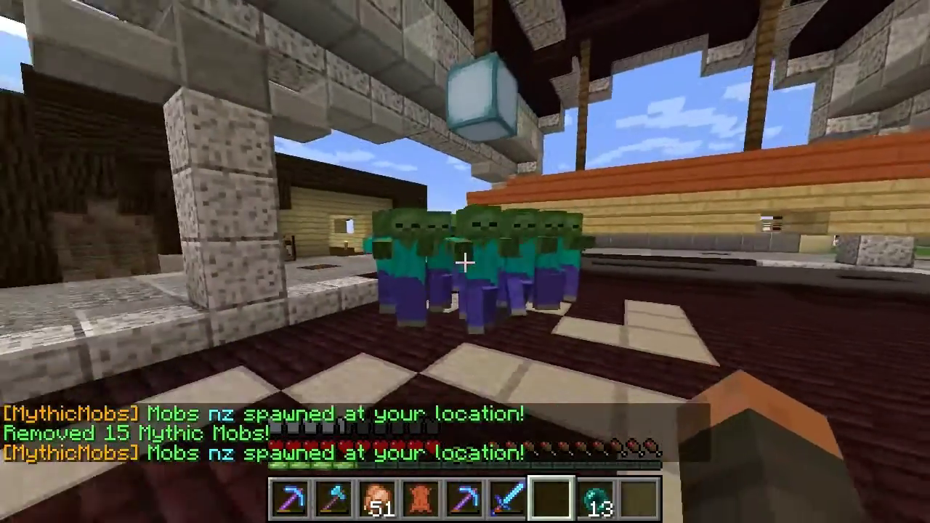
Reissue /mm m killall to clear the third batch of zombies from the hall.
key(t)
key(Up)
key(Up)
key(Return)
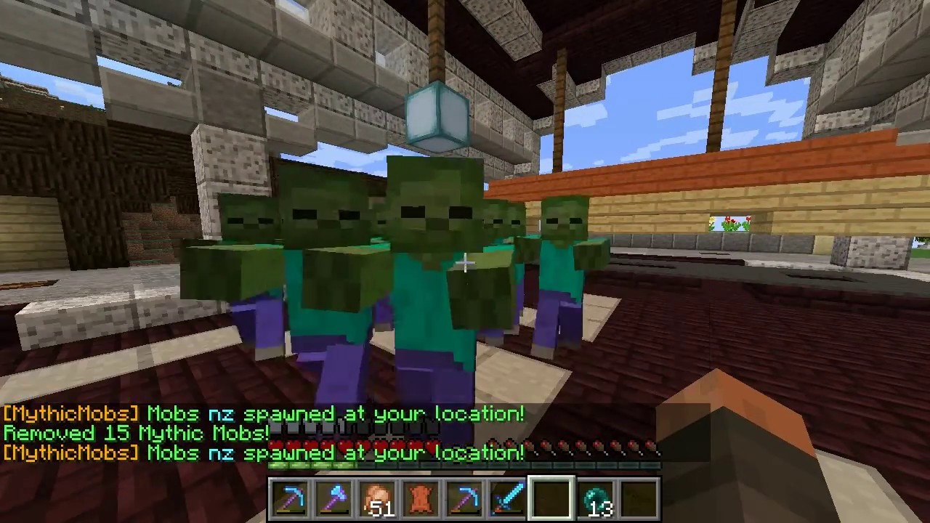